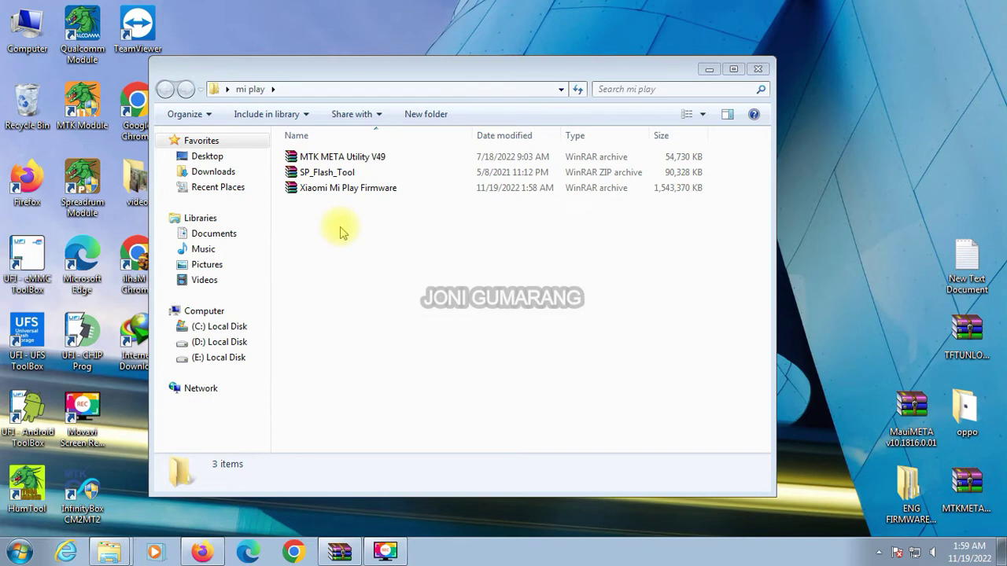
Step: Extract the Xiaomi Mi Play Firmware archive into its own Xiaomi Mi Play Firmware folder inside mi play
drag(361, 261, 437, 168)
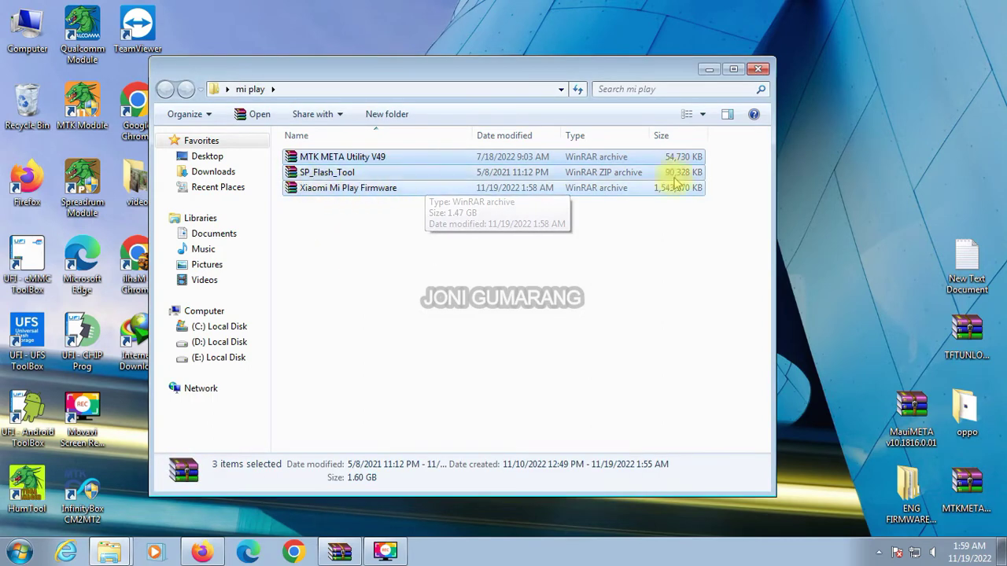
click(421, 194)
right_click(422, 194)
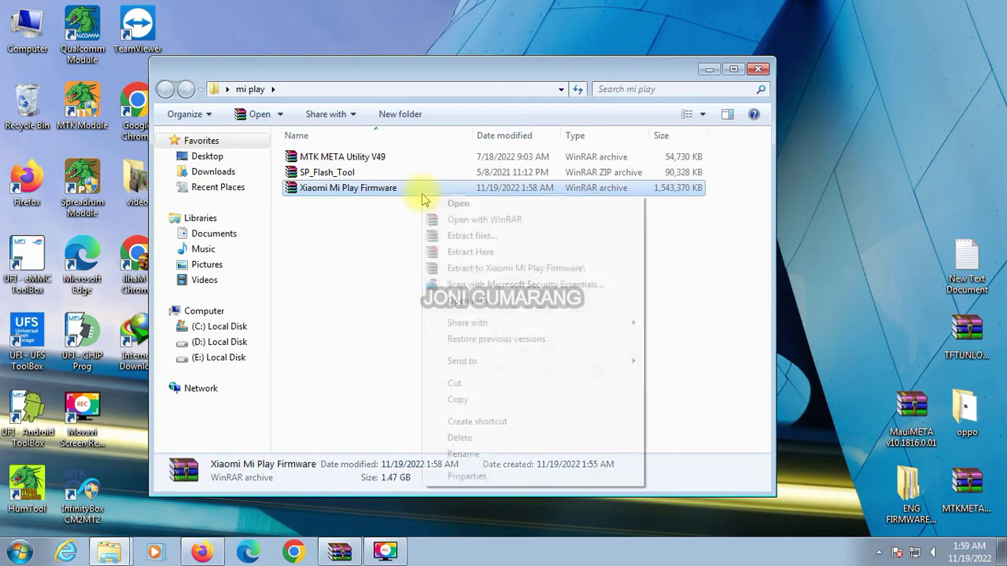
click(506, 236)
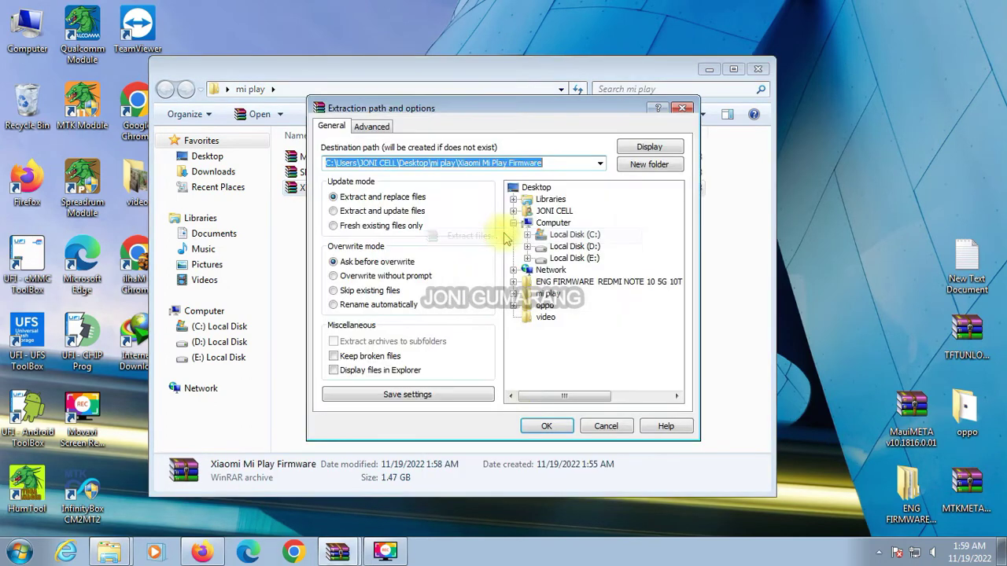
click(538, 423)
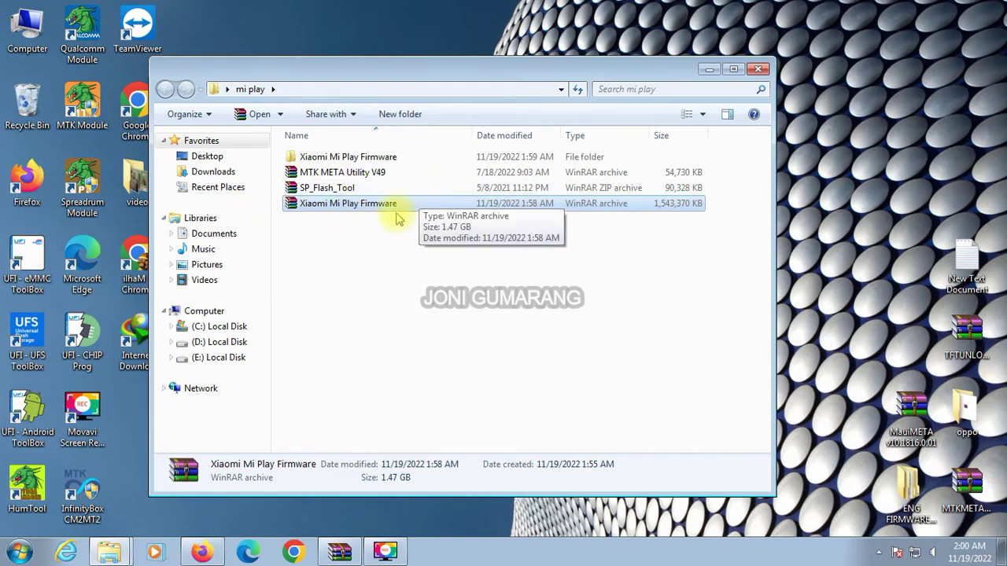
Step: Inspect the extracted files in the ROM CSC MI PLAY (LOTUS) folder, then close it and reopen the mi play folder
click(368, 159)
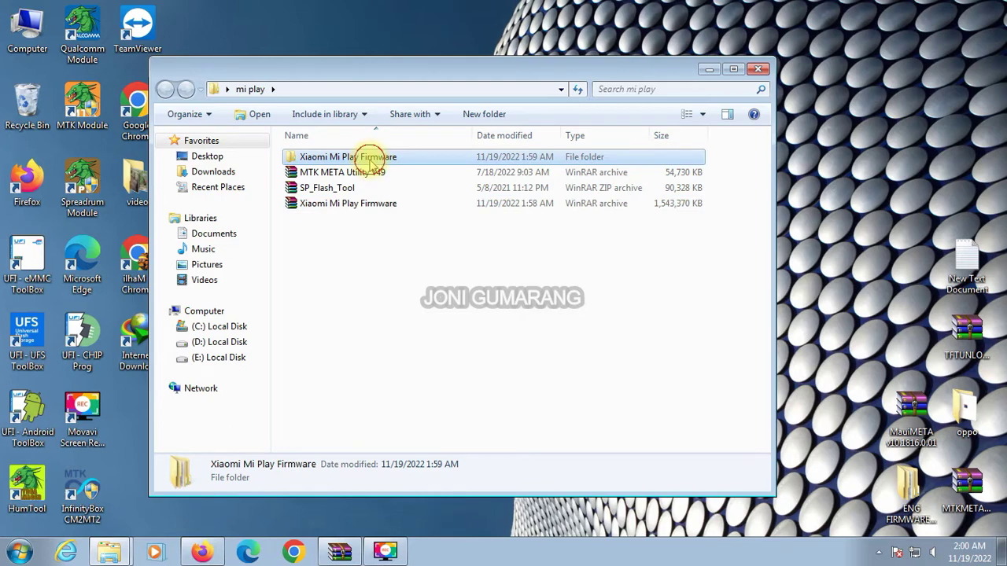
double_click(371, 161)
double_click(370, 161)
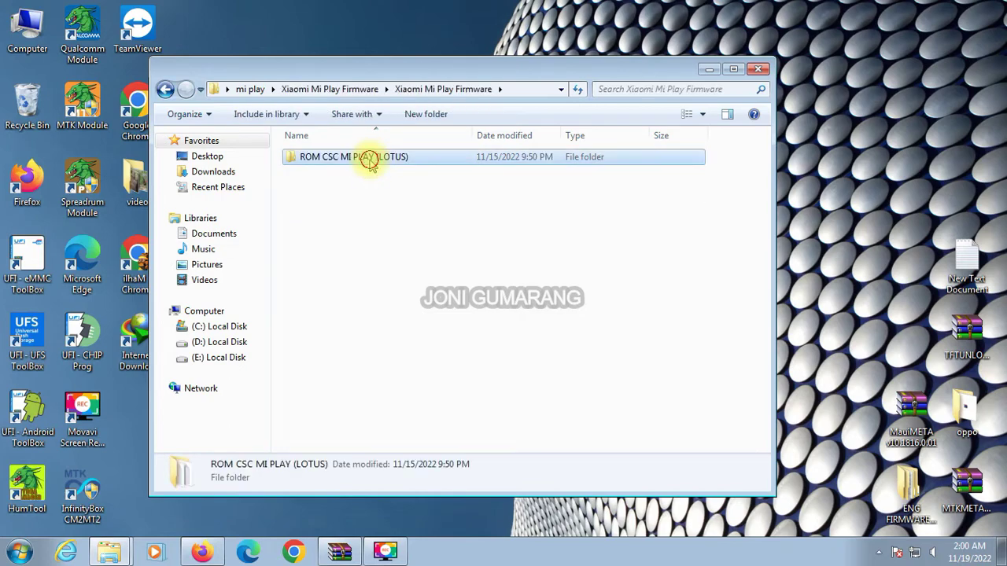
double_click(370, 161)
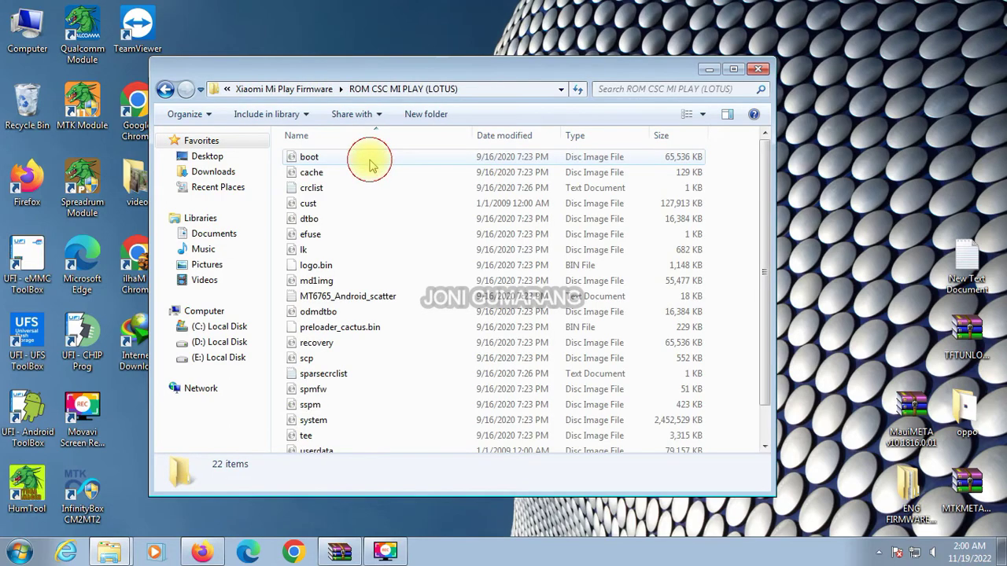
click(758, 69)
double_click(521, 253)
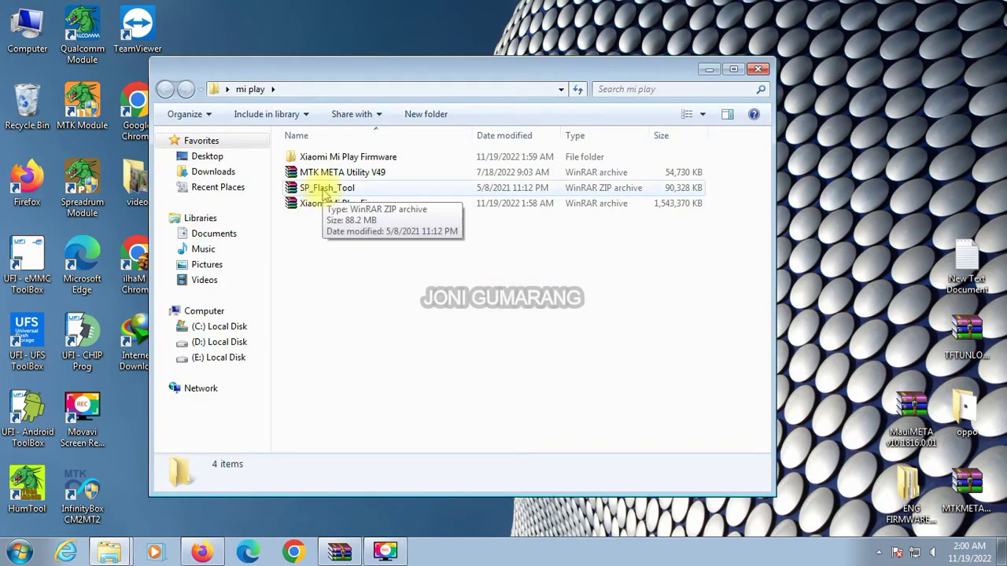
Step: Launch flash_tool.exe from the SP_Flash_Tool folder inside the SP_Flash_Tool archive
double_click(326, 190)
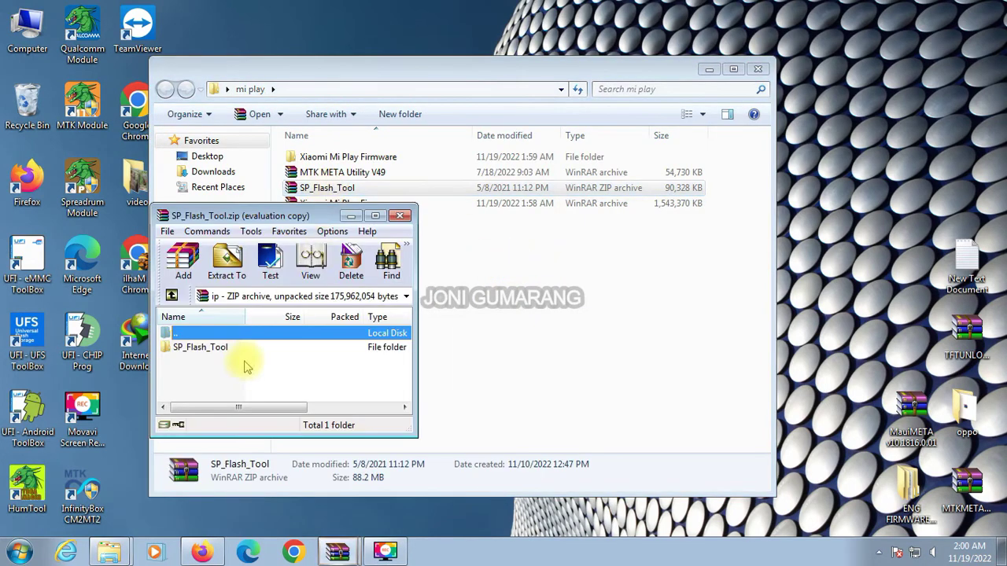
click(236, 347)
double_click(236, 347)
scroll(230, 361, down, 4)
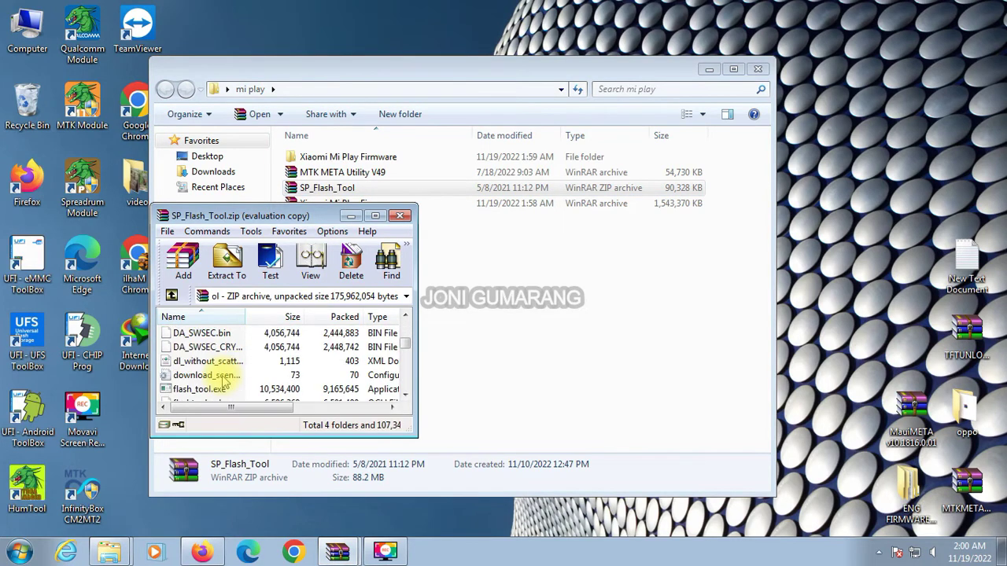
double_click(218, 389)
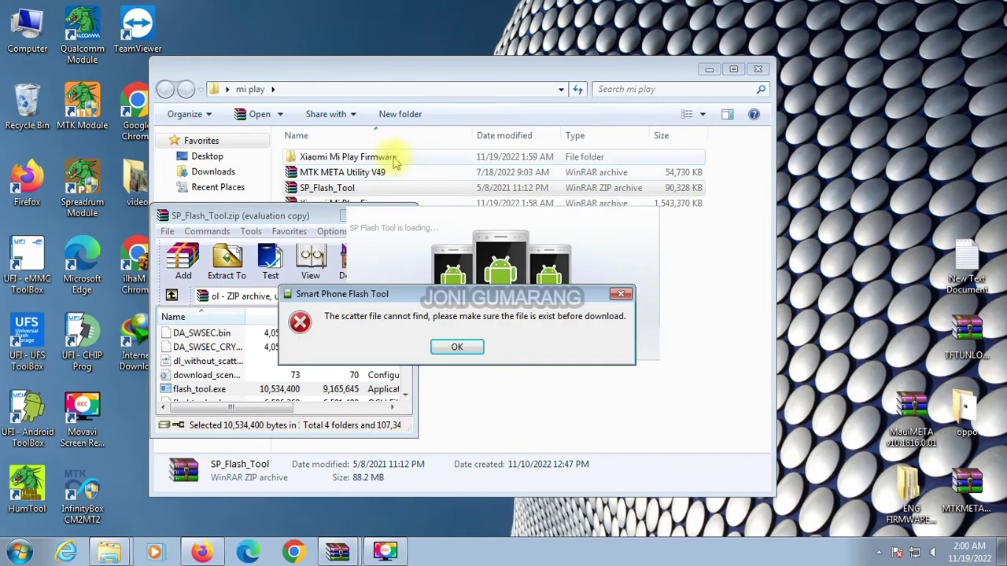
Step: Launch MTKMETAUtility.exe from the MTK META Utility V49 archive and minimize the mi play folder window
double_click(354, 175)
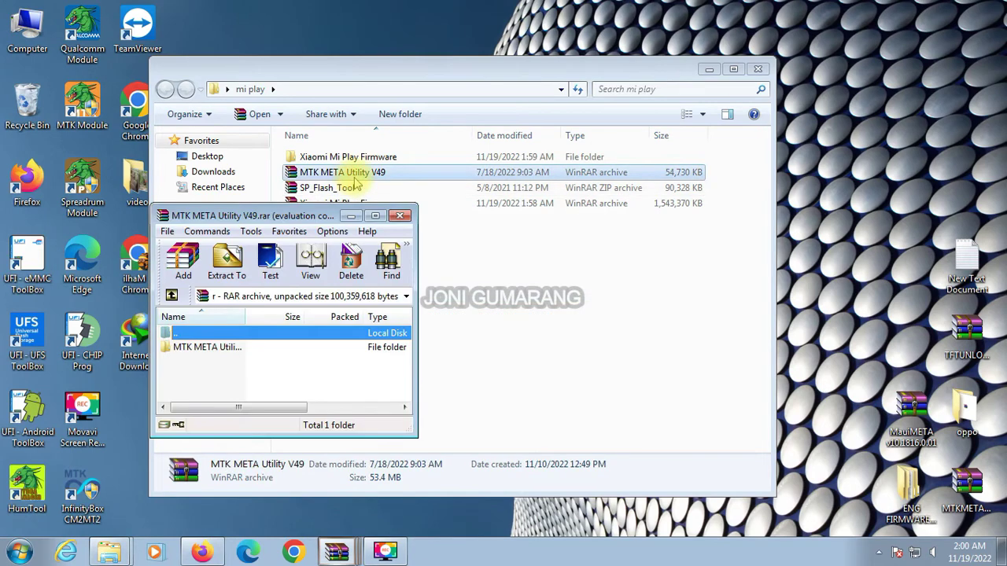
double_click(190, 347)
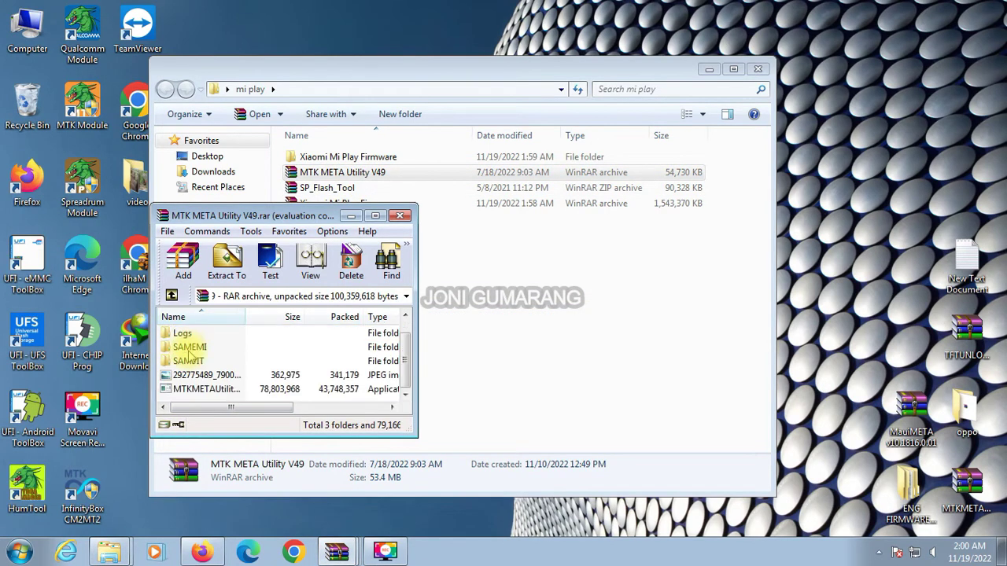
double_click(193, 389)
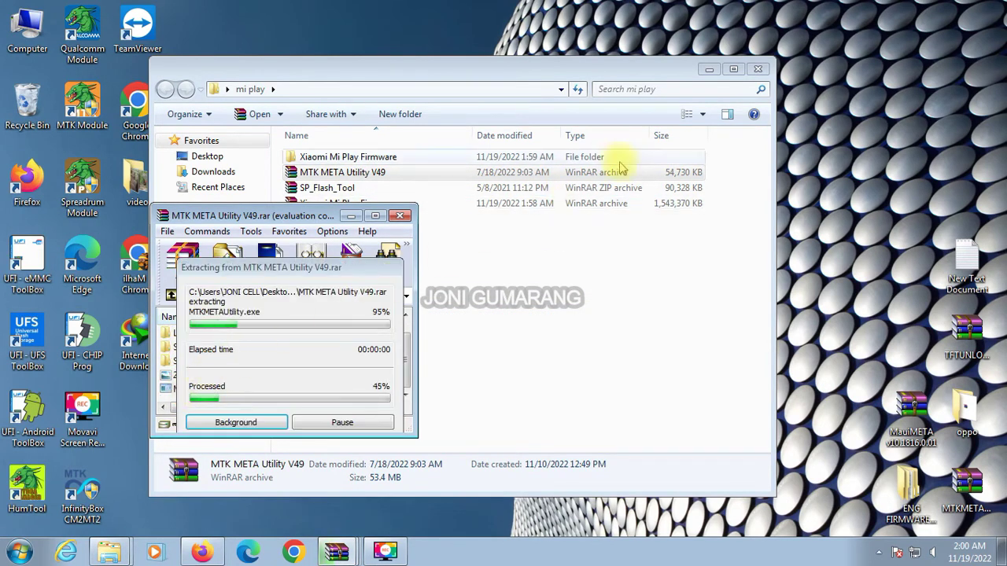
click(708, 70)
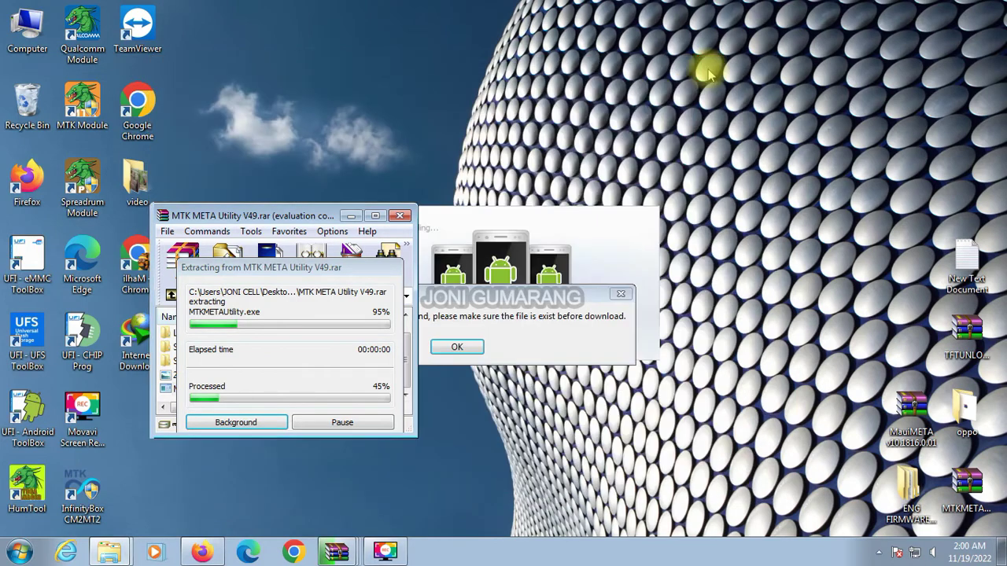
Step: Dismiss the scatter file error and load MTK_AllInOne_DA_mt6765_mt6785.bin as the download agent in Smart Phone Flash Tool
click(463, 358)
click(440, 371)
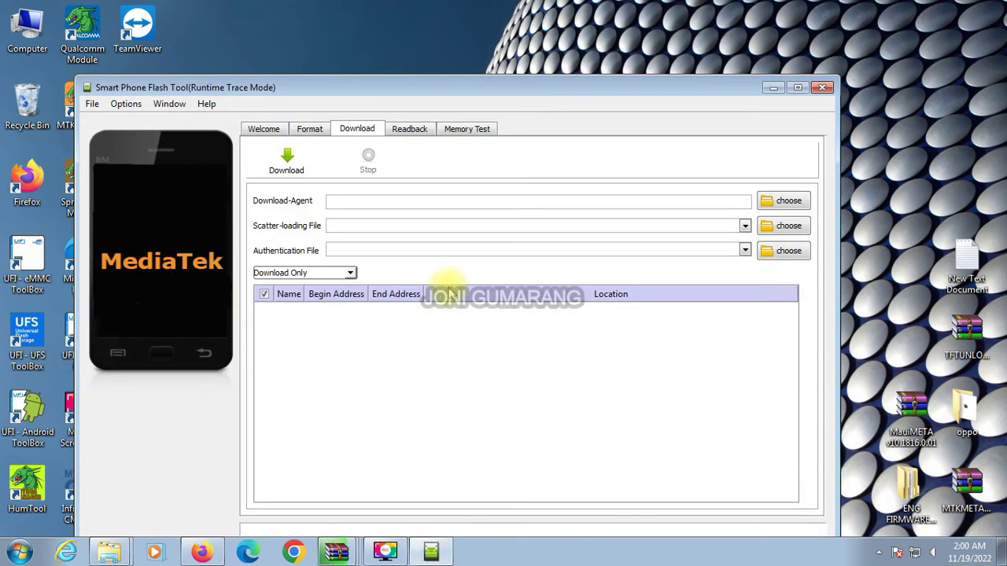
drag(555, 89, 511, 47)
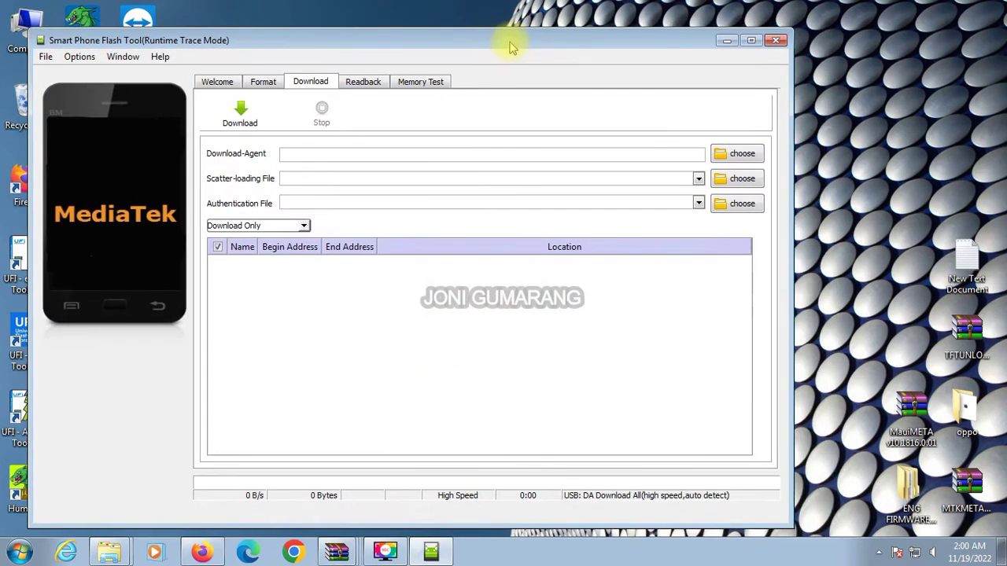
click(741, 153)
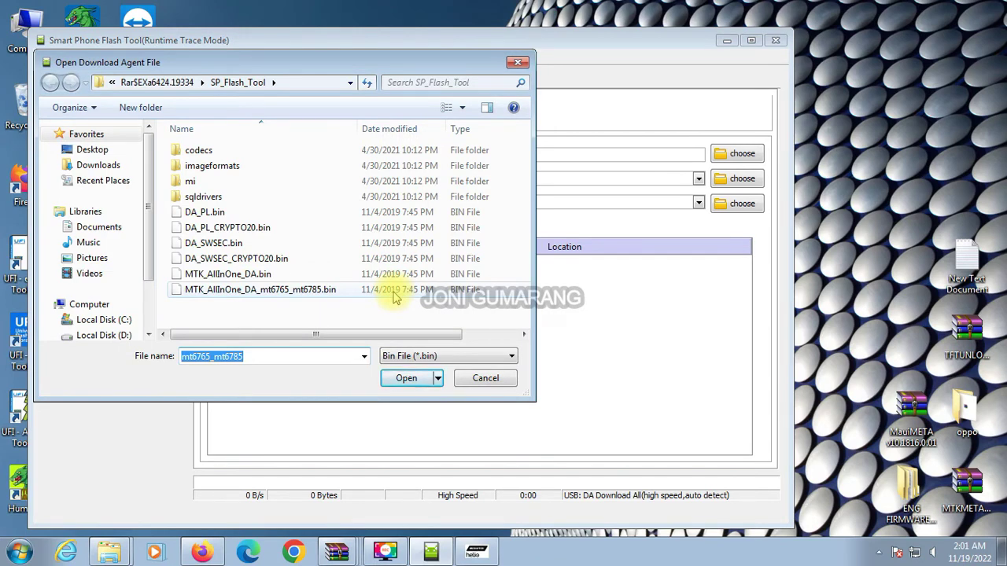
double_click(394, 291)
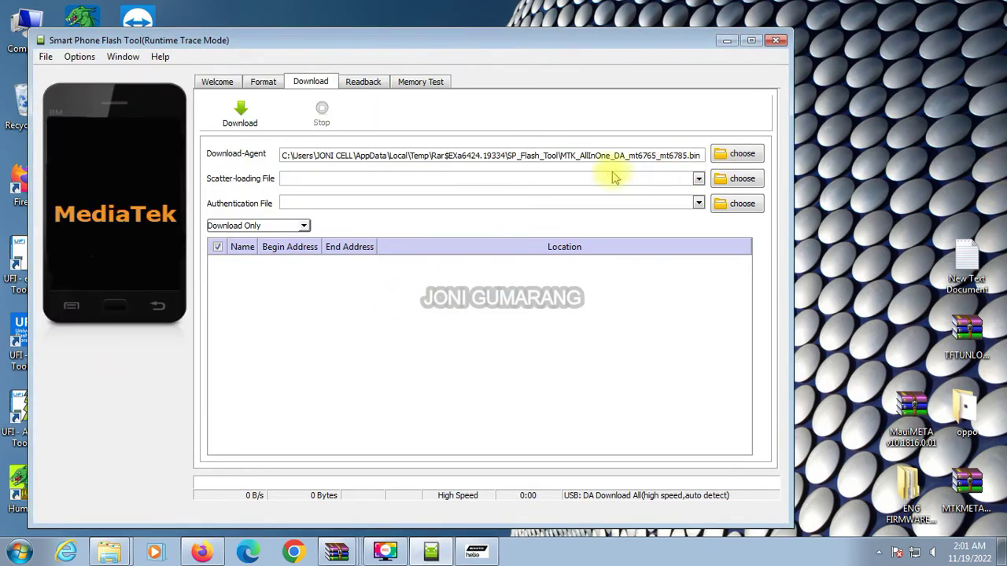
Step: Load MT6765_Android_scatter from the desktop's mi play firmware folder ROM CSC MI PLAY (LOTUS) as the scatter-loading file
click(744, 181)
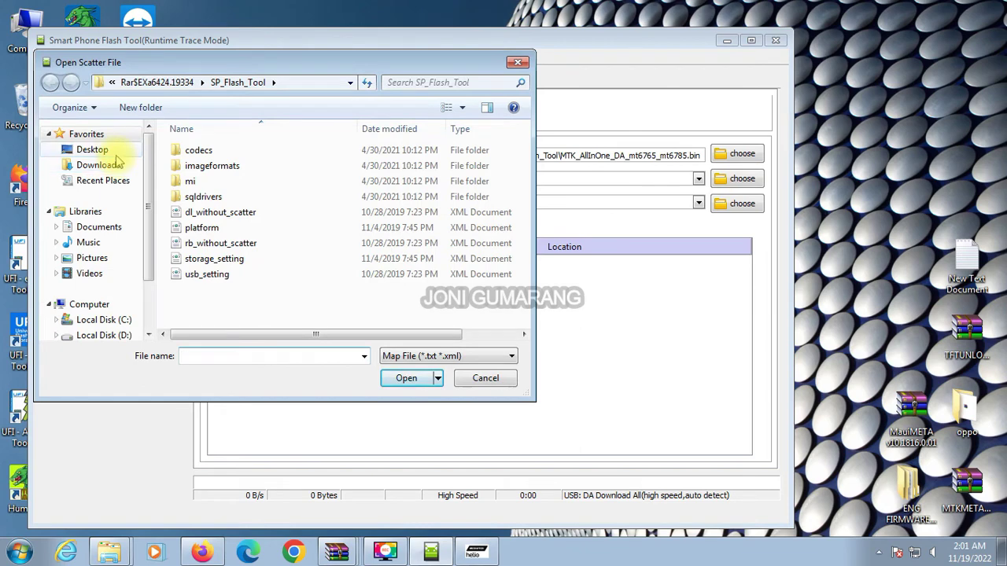
click(98, 150)
scroll(118, 197, down, 3)
click(252, 292)
scroll(244, 295, down, 2)
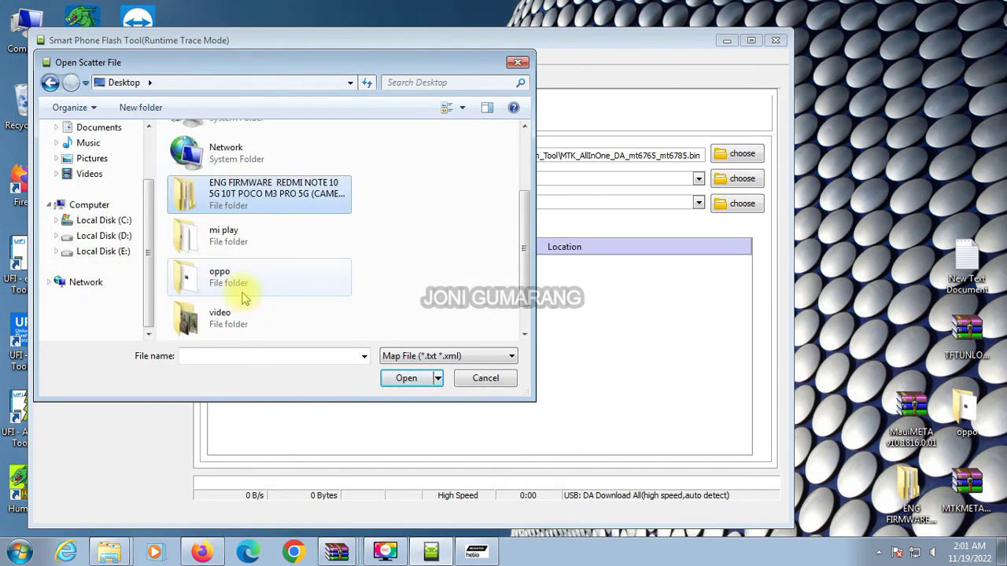
double_click(246, 236)
click(251, 151)
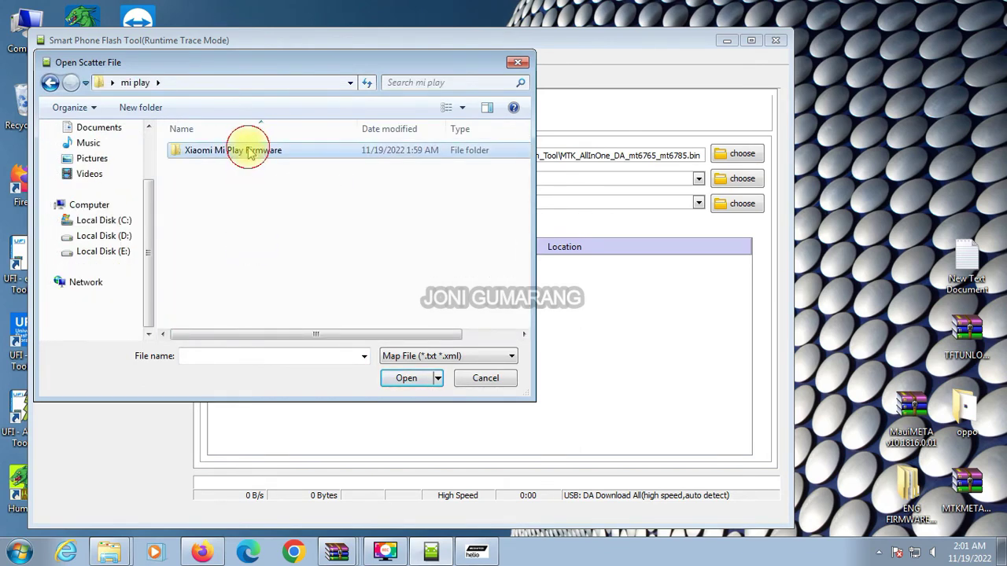
double_click(249, 151)
double_click(249, 151)
double_click(249, 151)
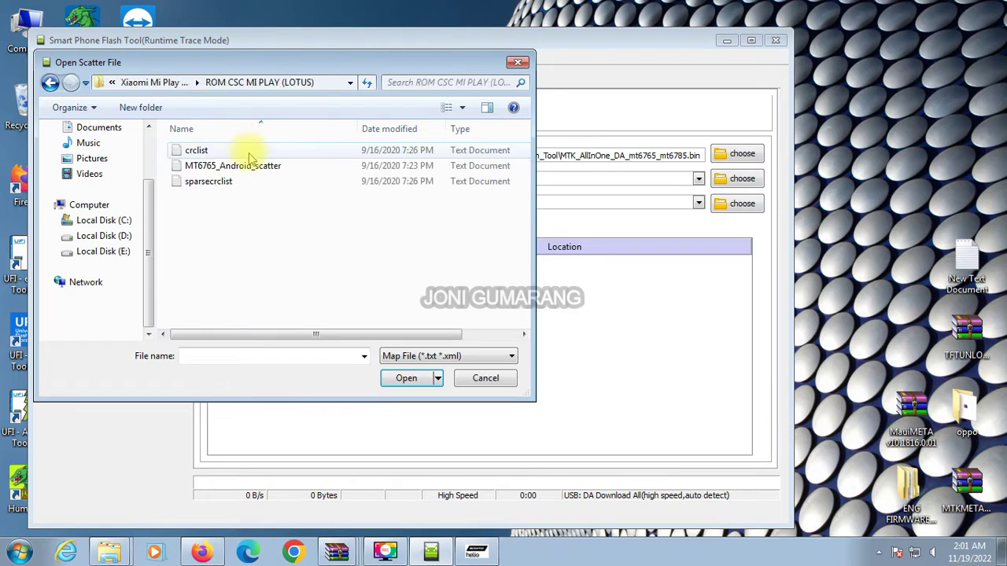
double_click(252, 165)
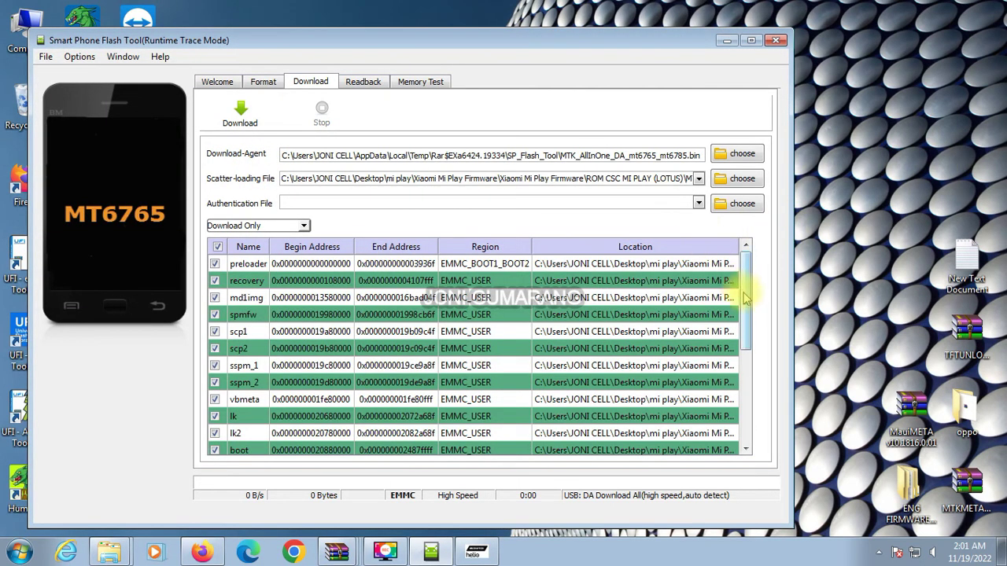
scroll(728, 354, down, 3)
scroll(724, 369, up, 3)
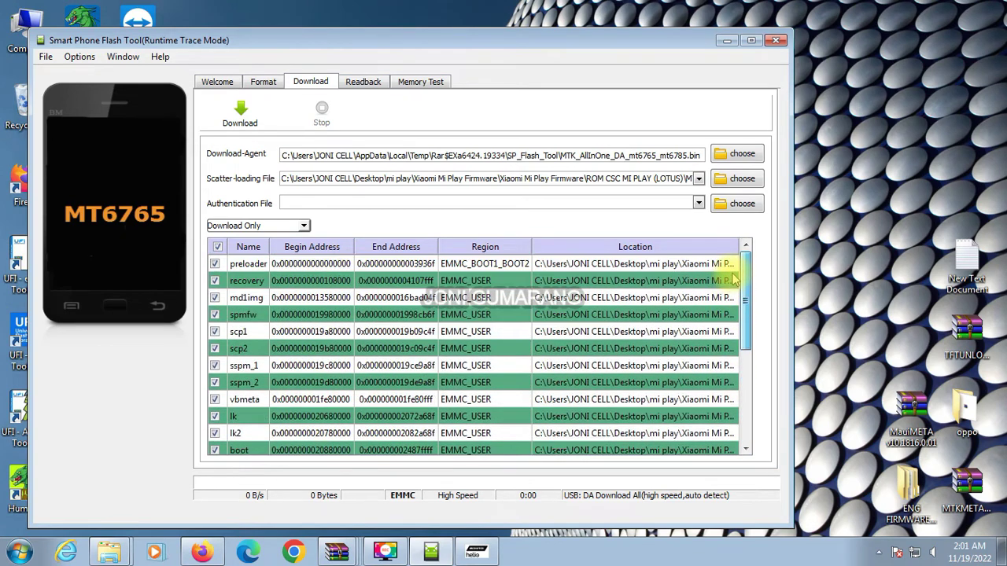
scroll(731, 275, down, 4)
scroll(741, 404, up, 4)
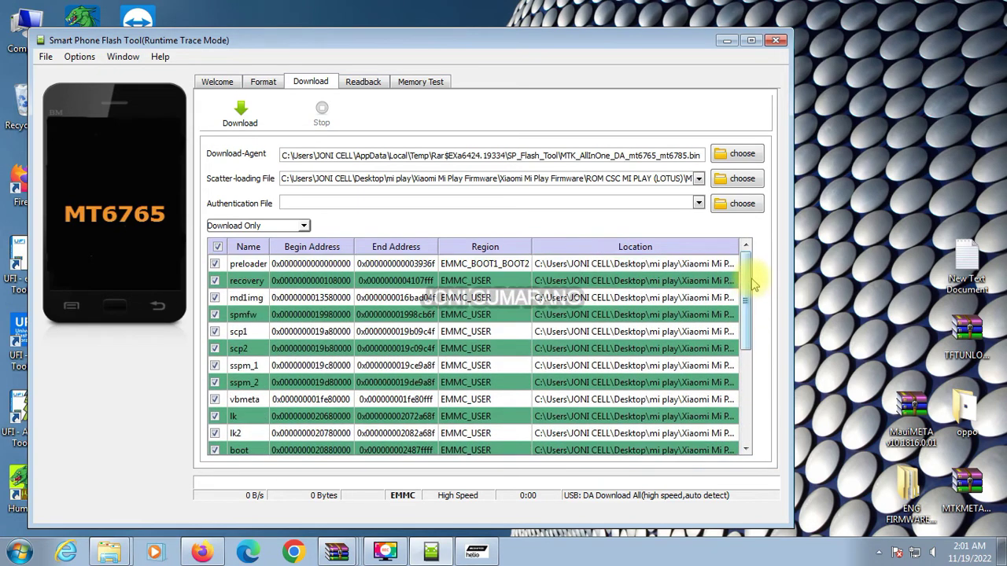
Step: Switch to MTK META Utility and run Disable Auth on the connected phone
mouse_move(475, 555)
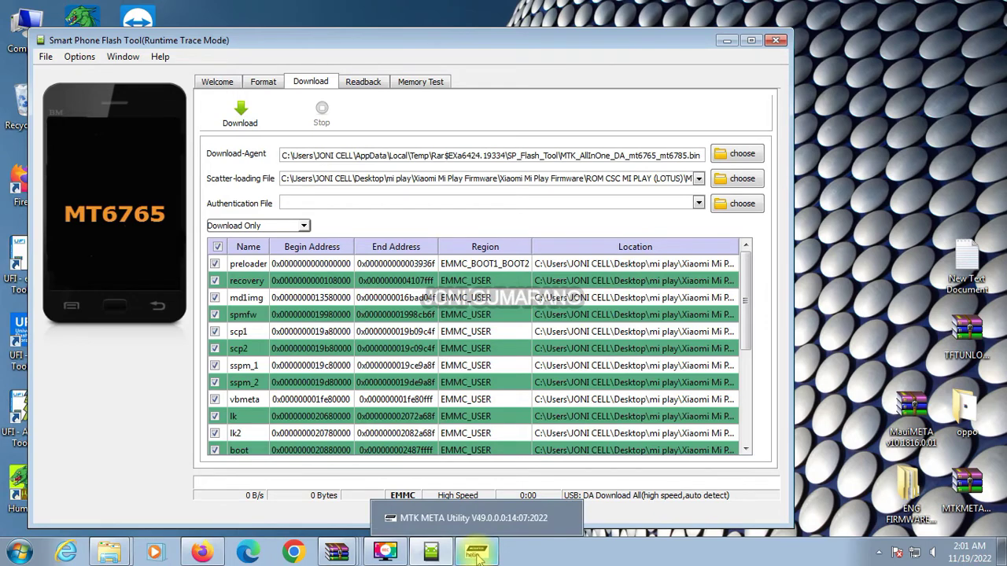
click(477, 556)
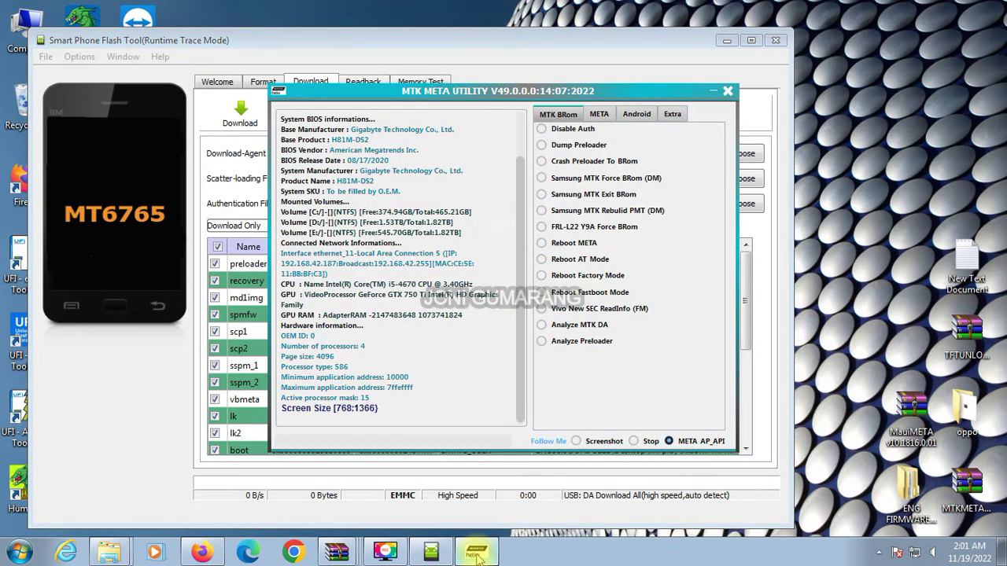
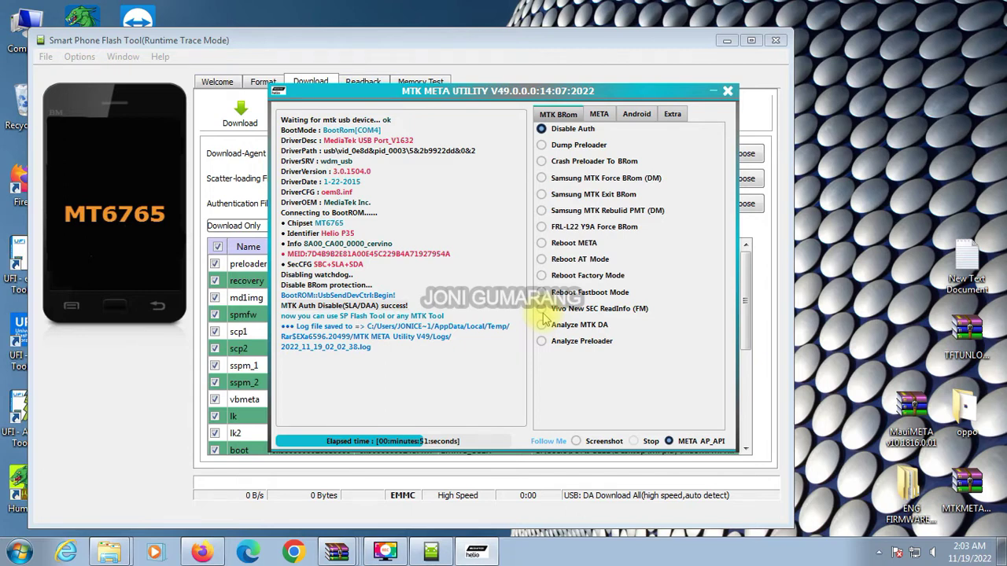
Step: Return to Smart Phone Flash Tool and start flashing all listed partitions in Download Only mode
click(607, 54)
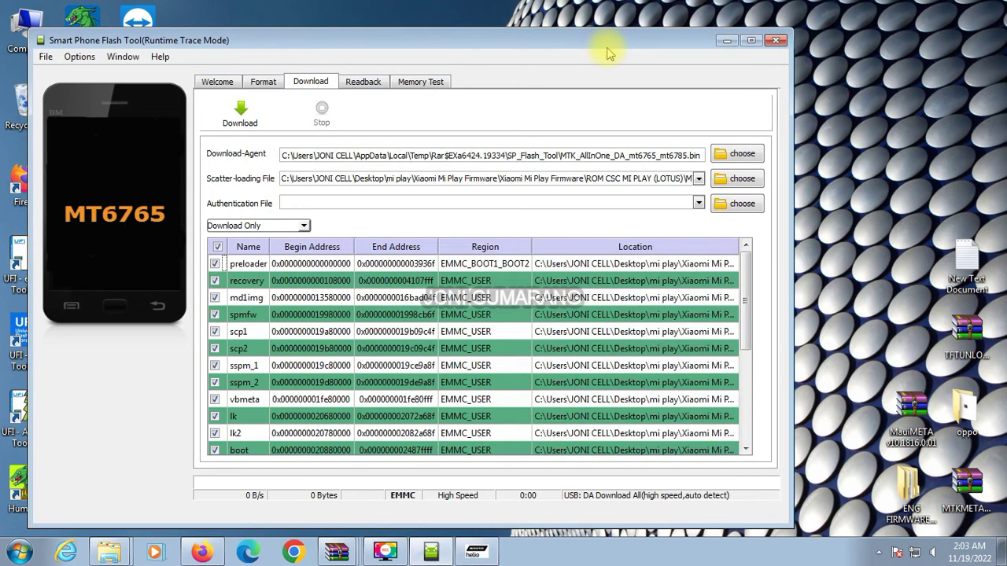
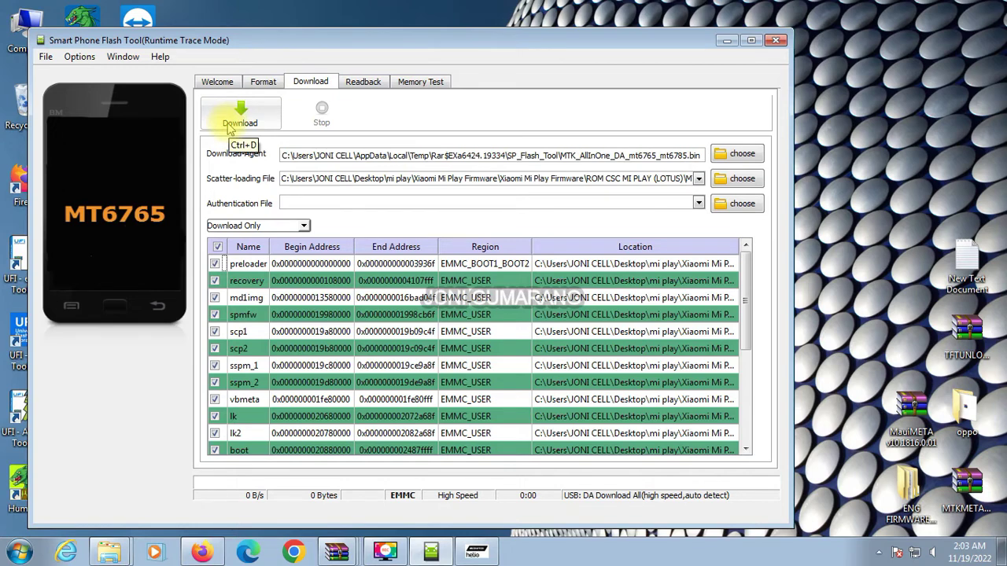
click(231, 126)
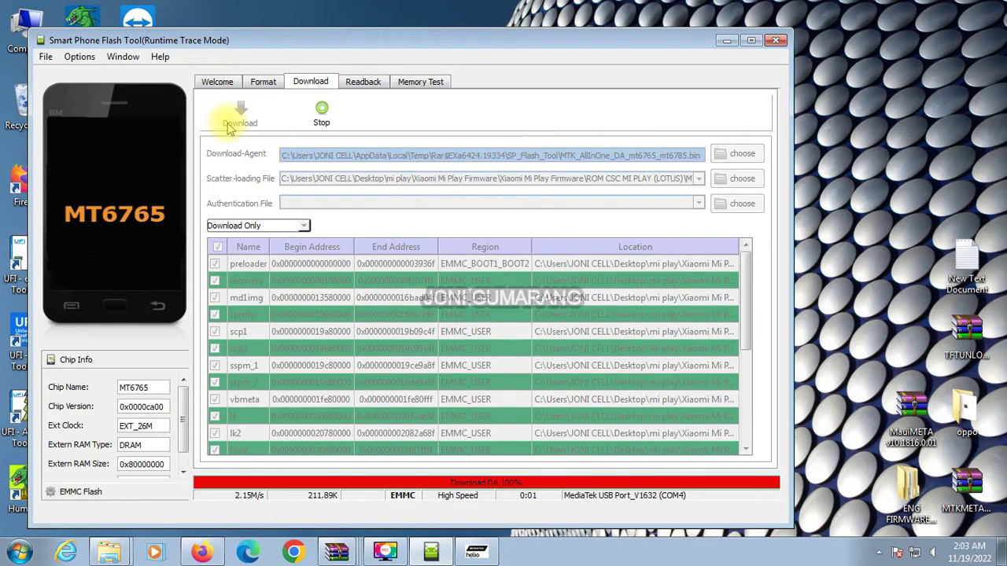